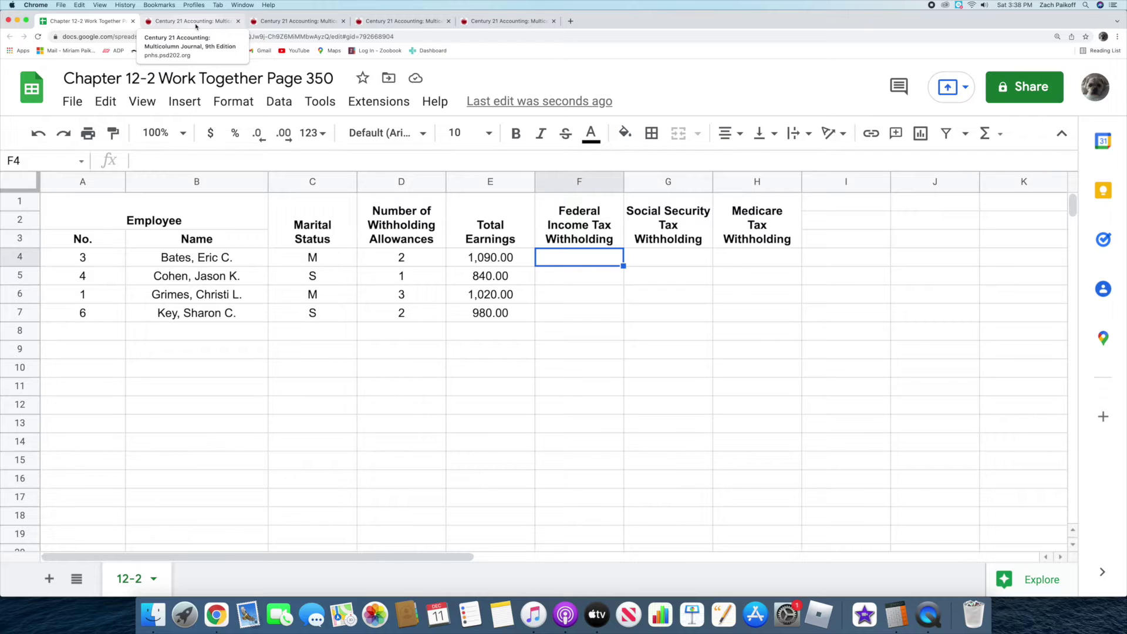
Step: Look up federal withholding for married, 2 allowances, 1,090 earnings in the PDF tax table on page 372 and enter 50 in F4
left_click(197, 24)
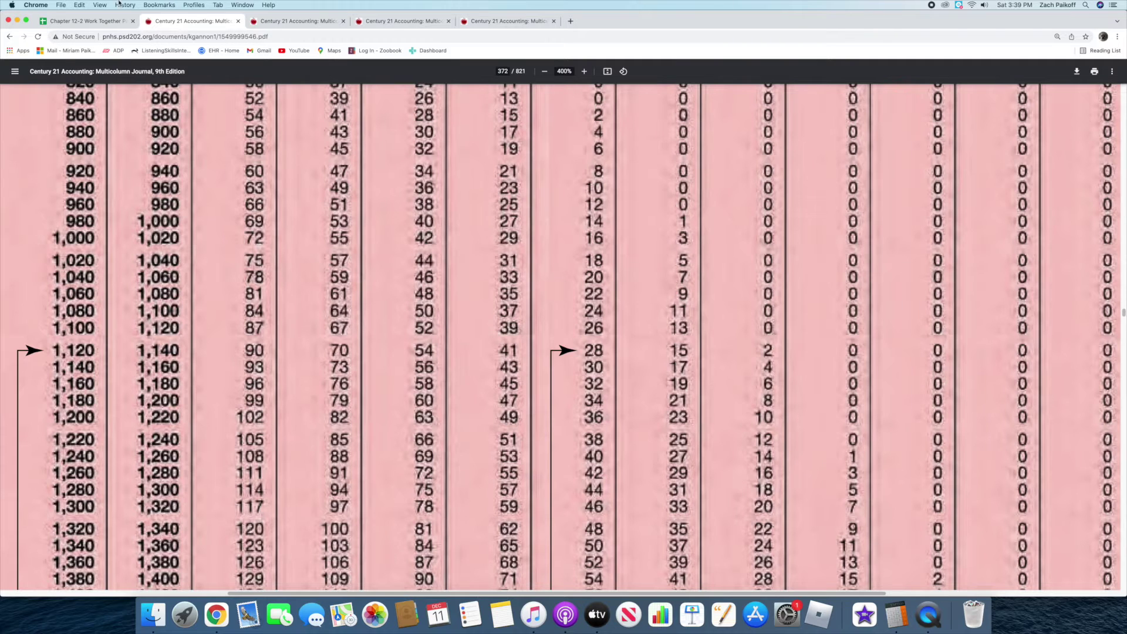
left_click(88, 21)
type("50")
key("Return")
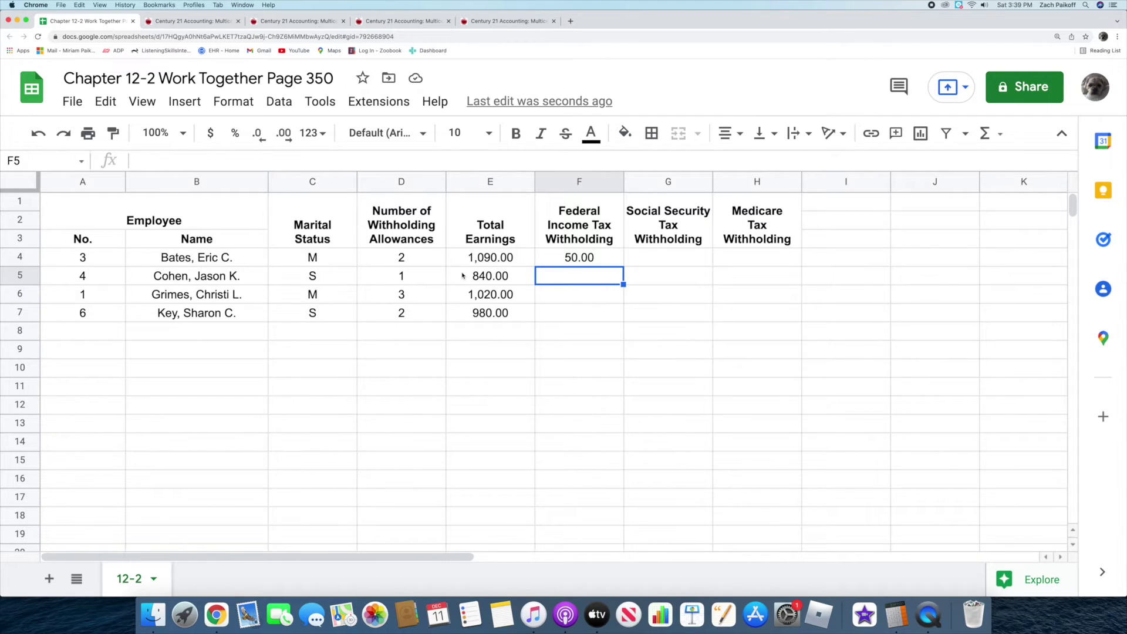
Step: Look up federal withholding for single, 1 allowance, 840 earnings in the PDF tax table on page 371 and enter 77 in F5
left_click(285, 22)
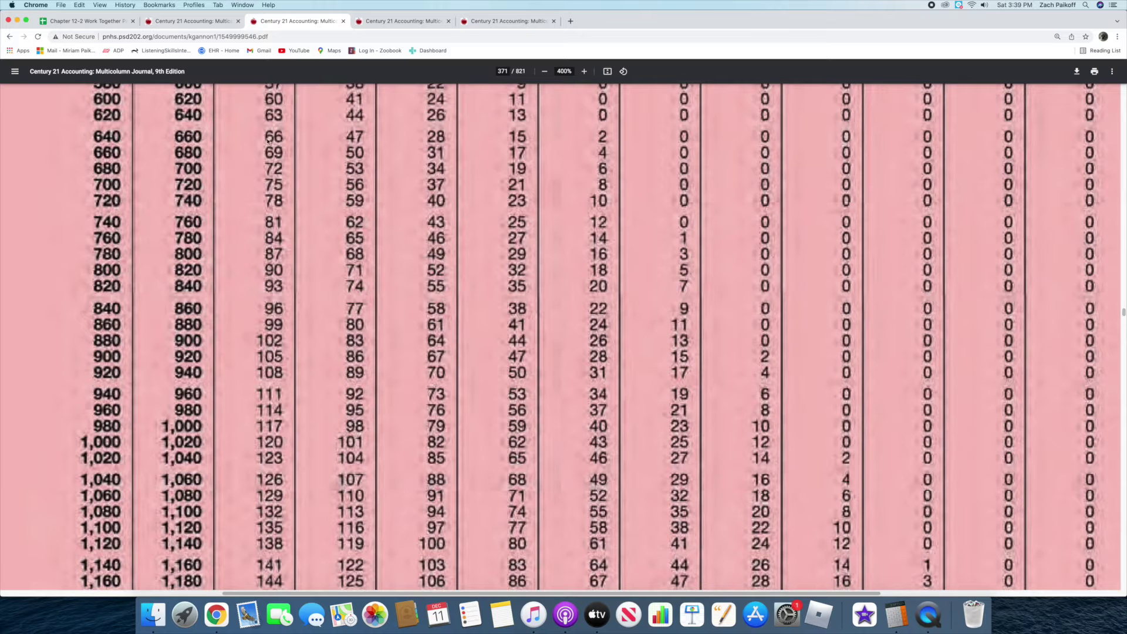
left_click(88, 21)
double_click(570, 277)
type("77")
key("Return")
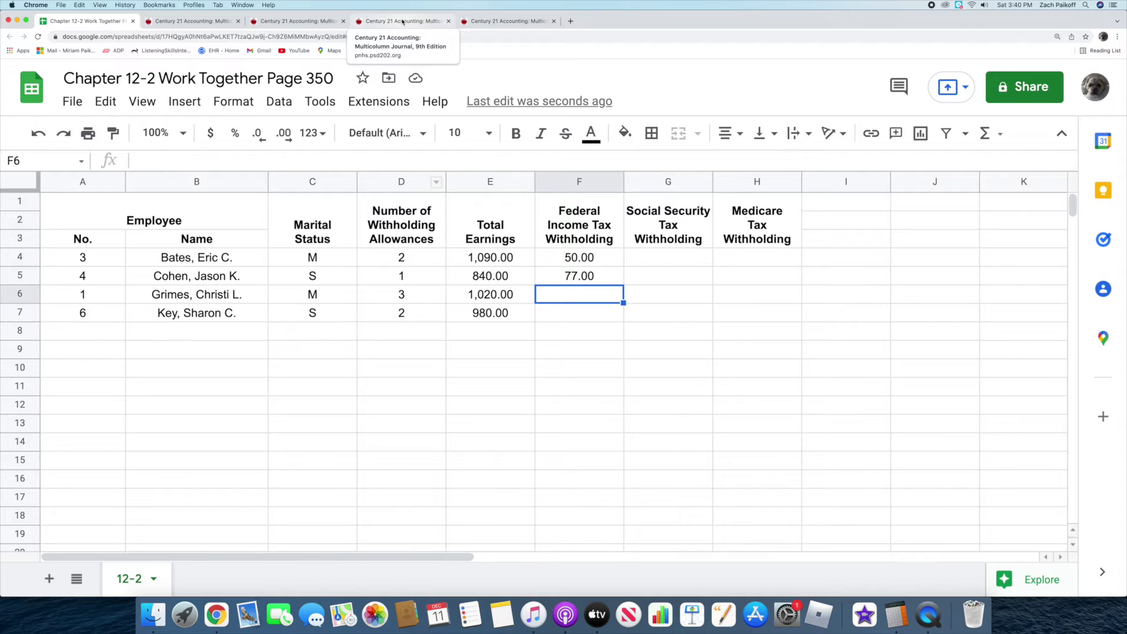
Step: Look up federal withholding for married, 3 allowances, 1,020 earnings in the PDF tax table and enter 31 in F6
left_click(403, 22)
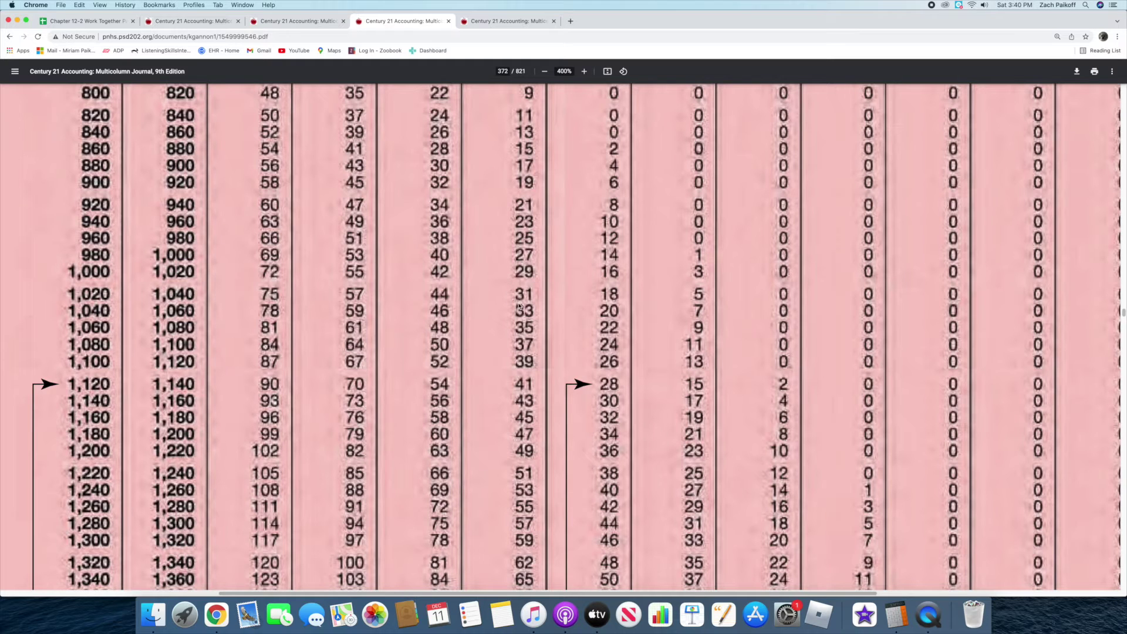
left_click(87, 21)
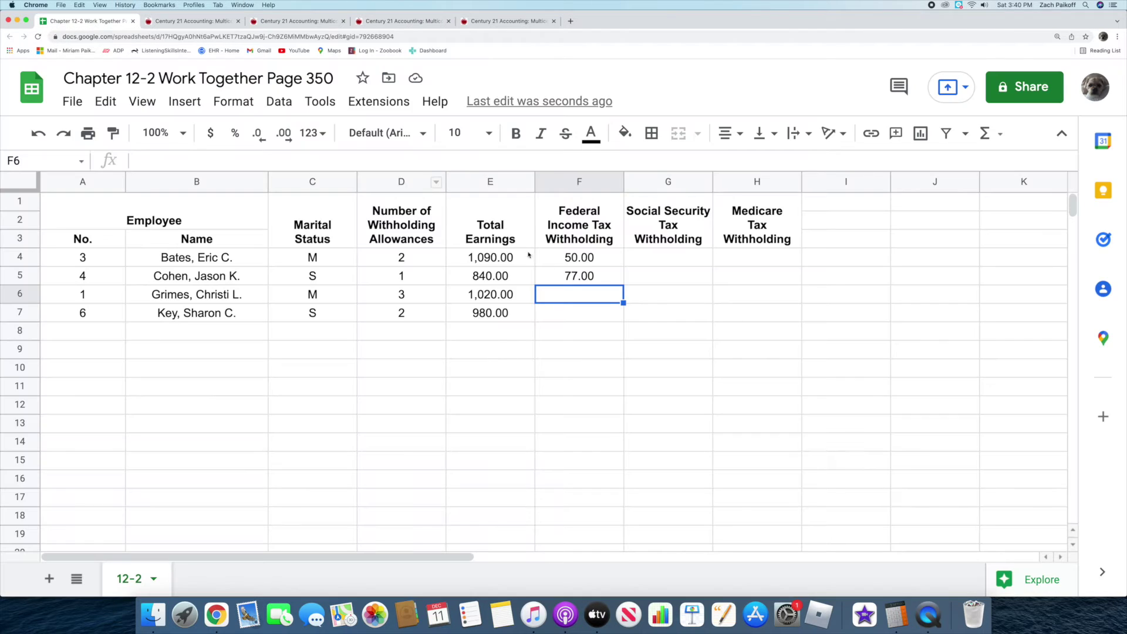
double_click(568, 296)
type("31")
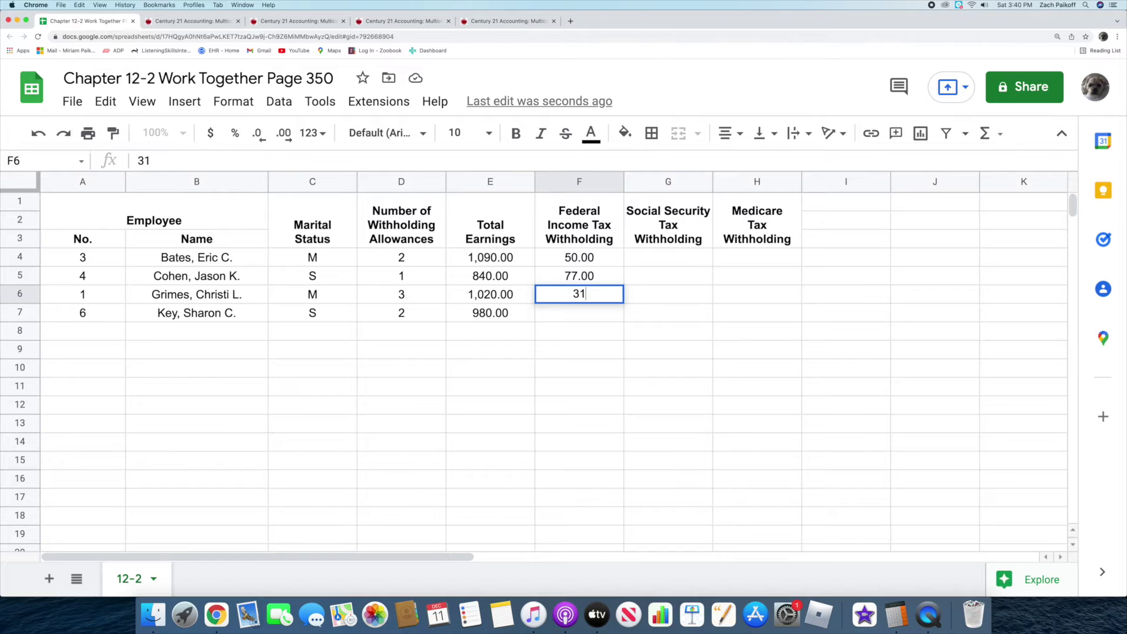
key("Return")
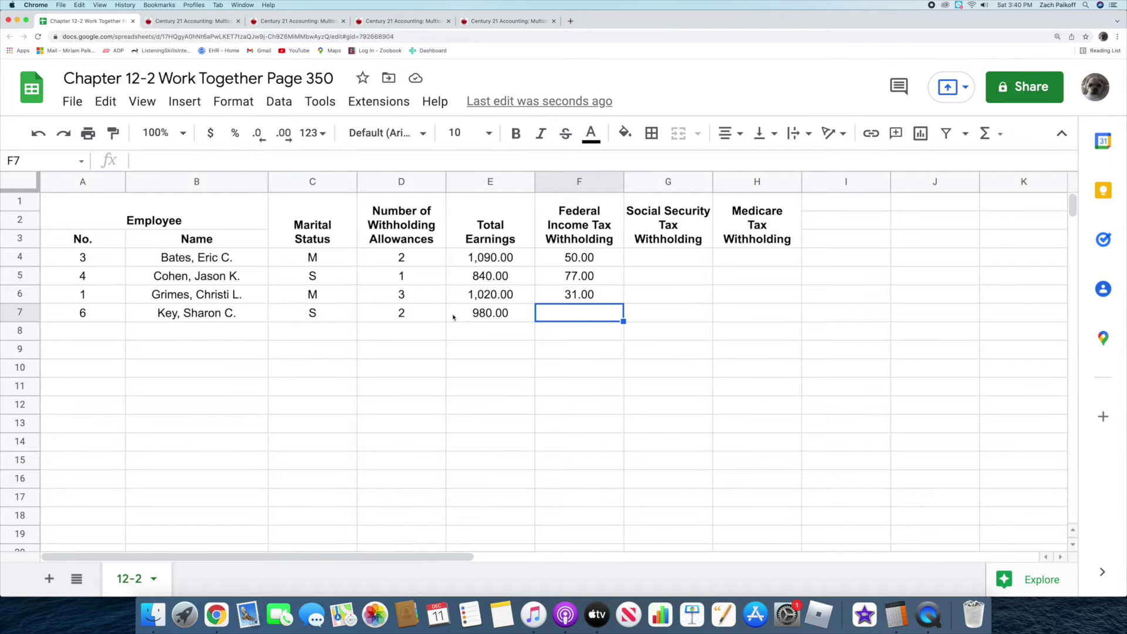
Step: Look up federal withholding for single, 2 allowances, 980 earnings in the PDF tax table and enter 79 in F7
left_click(507, 20)
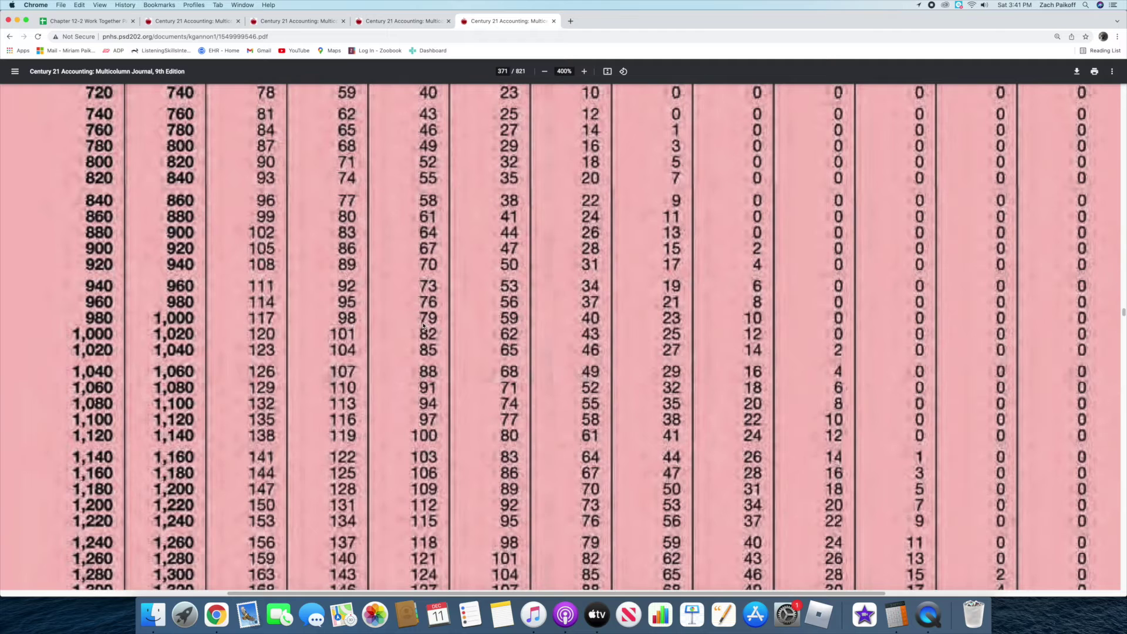
left_click(85, 20)
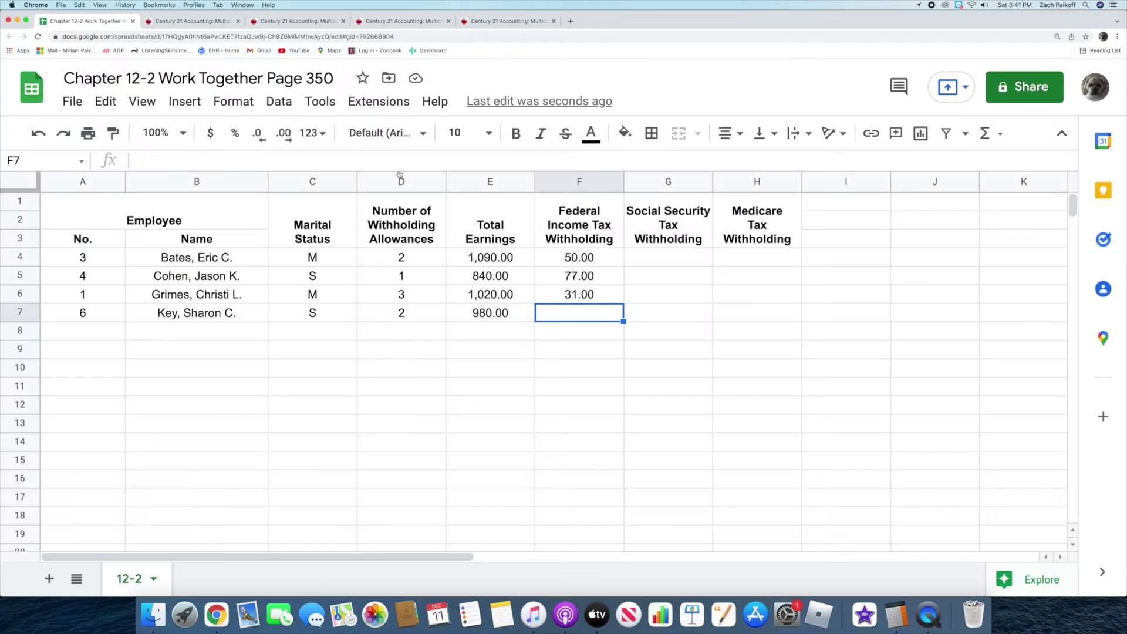
double_click(568, 315)
type("79")
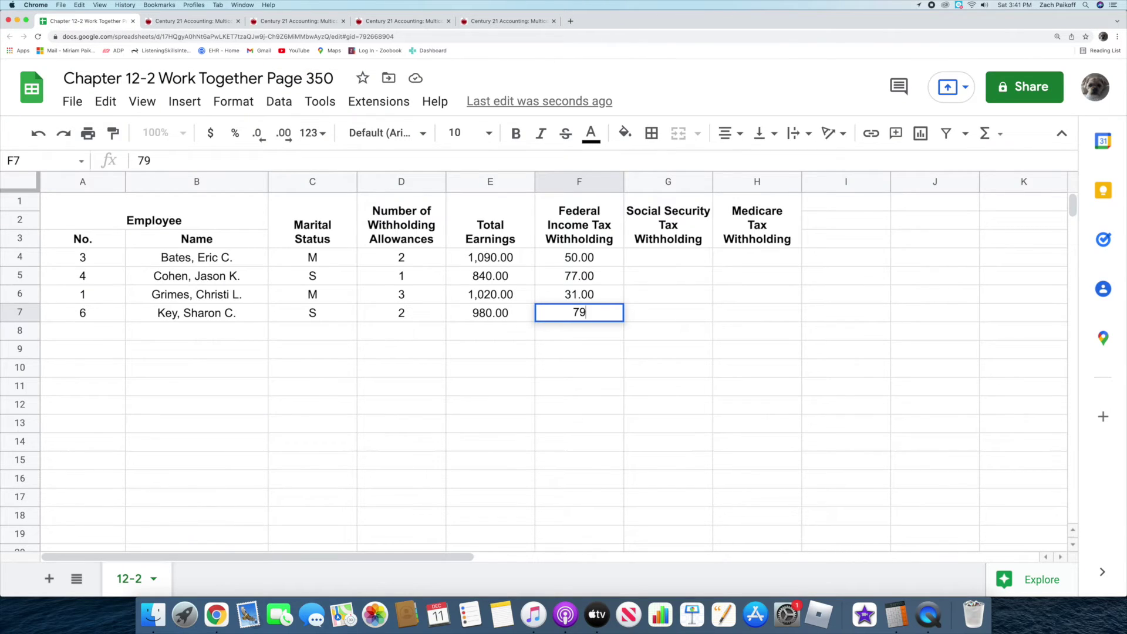
key("Return")
Step: Calculate 6.2% of 1090 in Calculator and enter 67.58 as employee 3's Social Security tax in G4
left_click(648, 256)
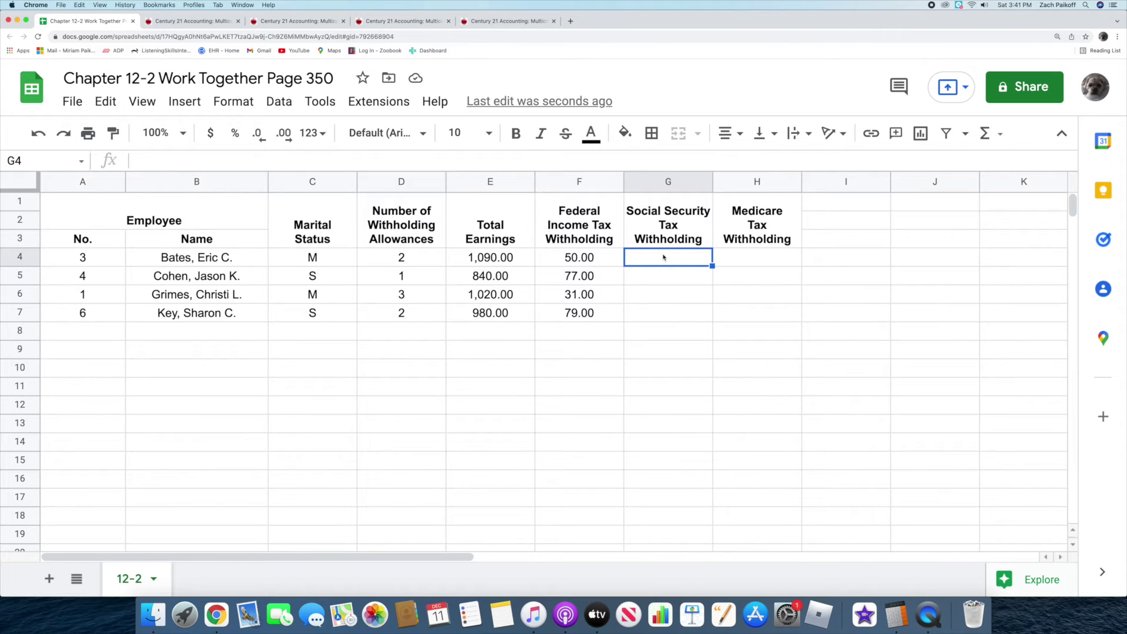
left_click(897, 612)
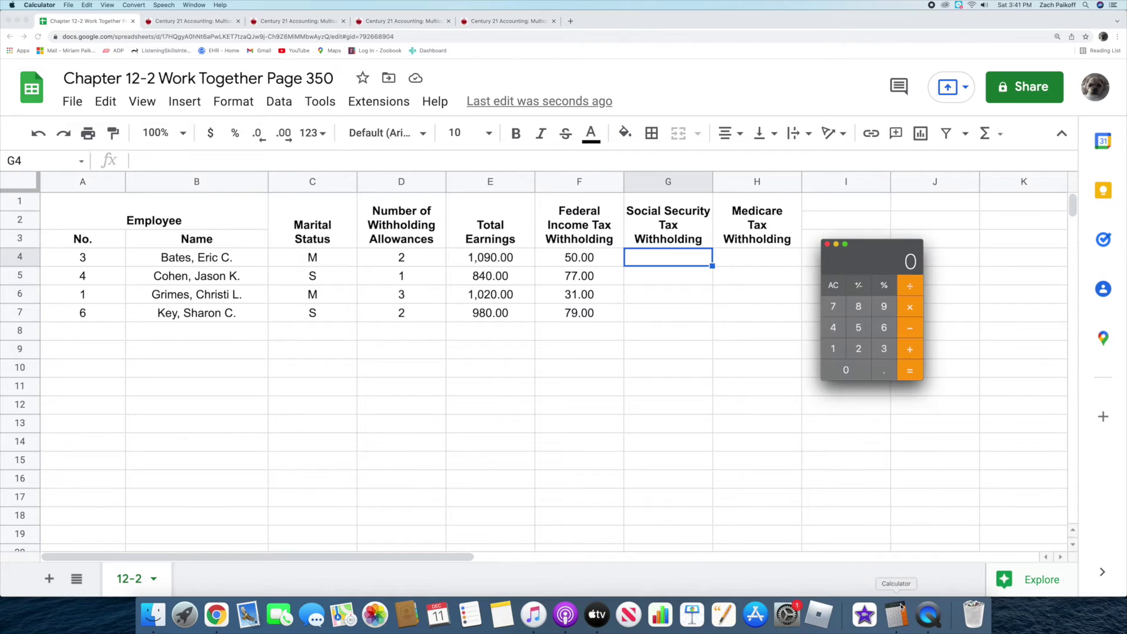
type("1090")
key("asterisk")
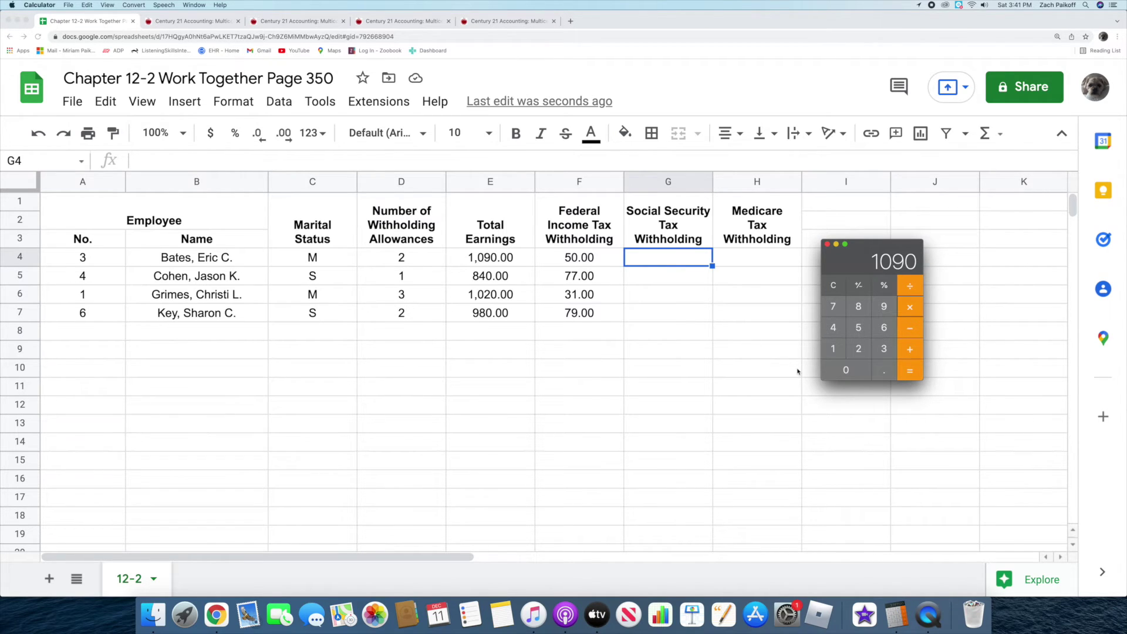
type("6.2")
left_click(883, 287)
double_click(681, 254)
type("67.58")
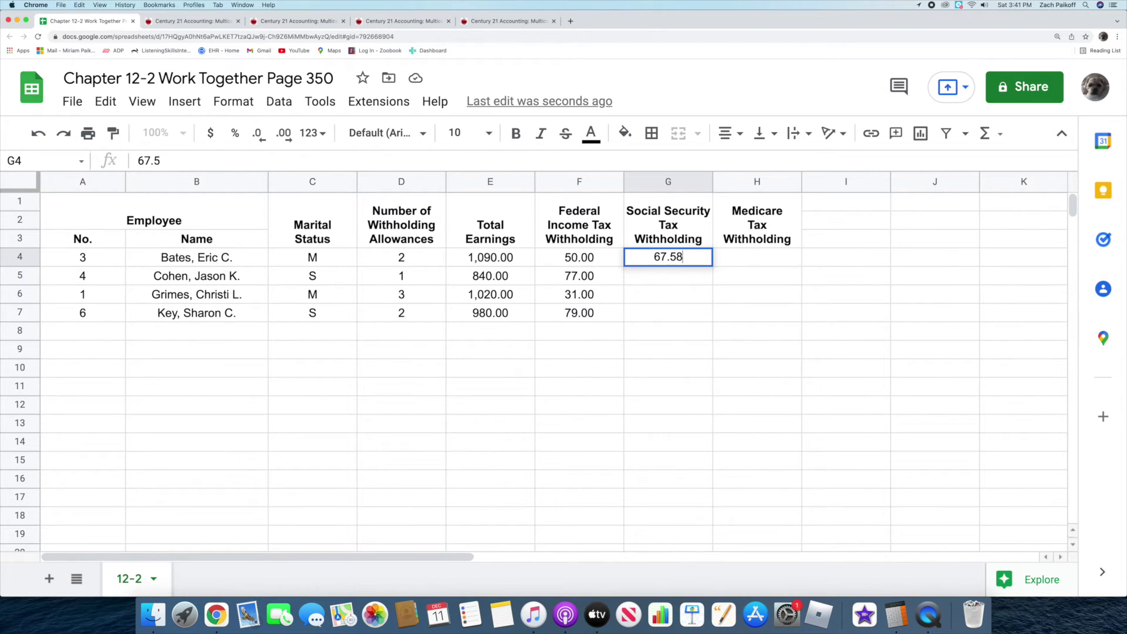
key("Return")
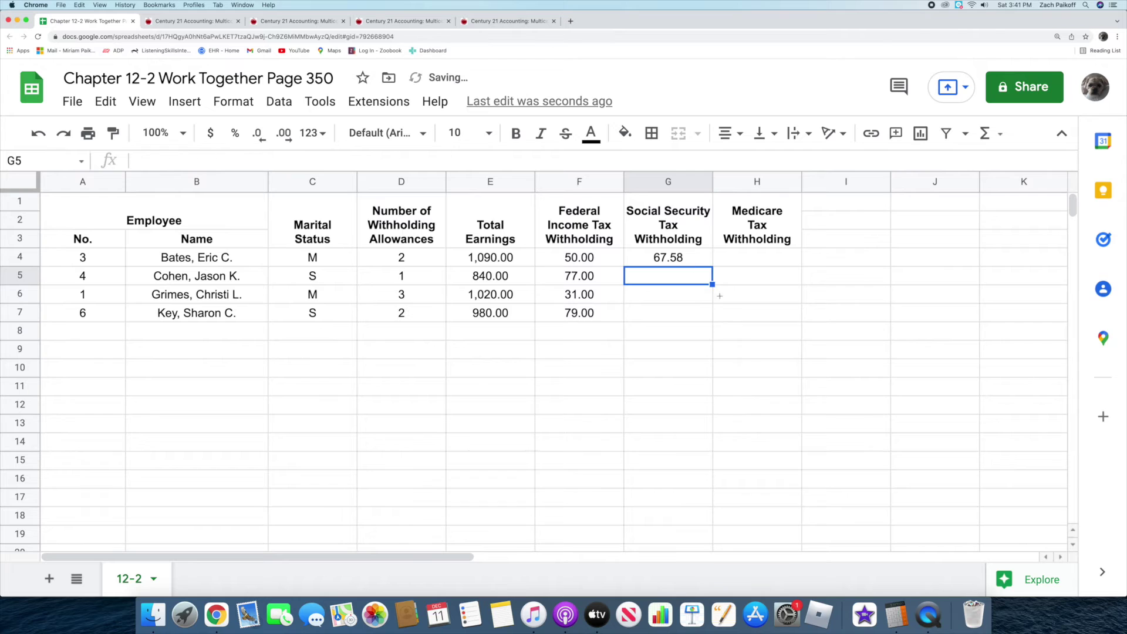
Step: Calculate 6.2% of 840 in Calculator and enter 52.08 as employee 4's Social Security tax in G5
left_click(897, 615)
left_click(833, 285)
type("840")
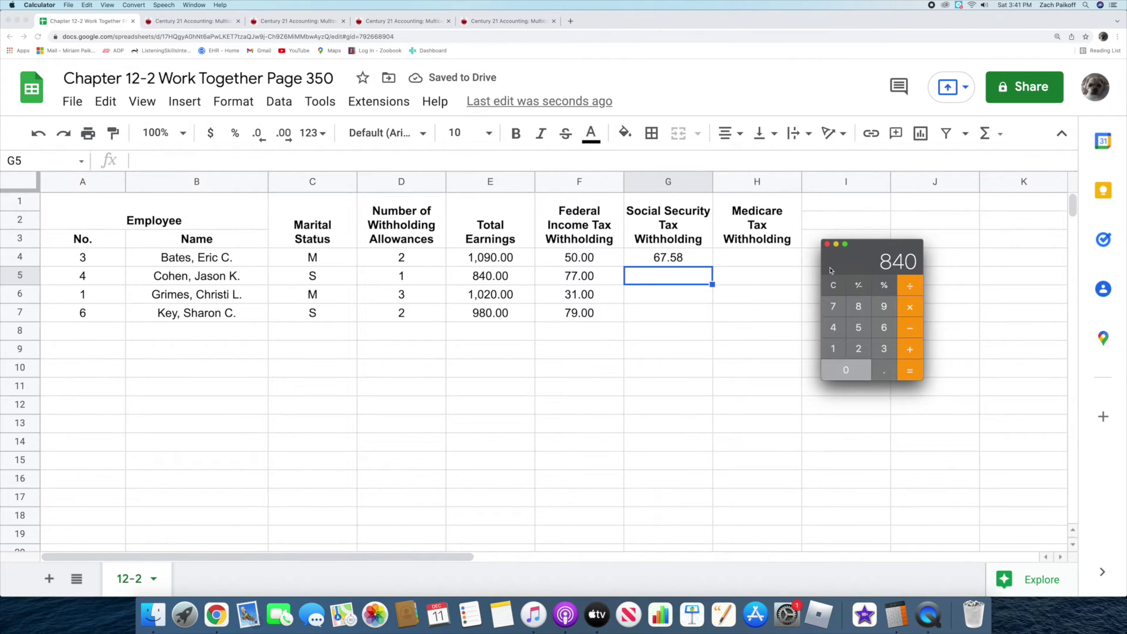
type("*6.2")
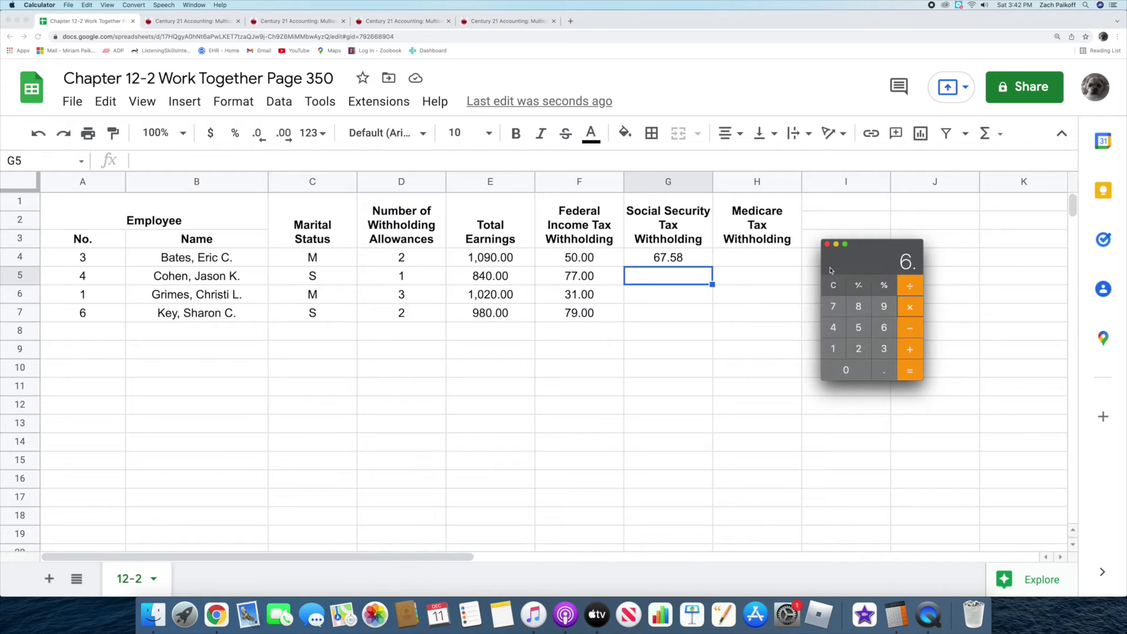
left_click(881, 289)
left_click(678, 276)
double_click(678, 276)
type("5")
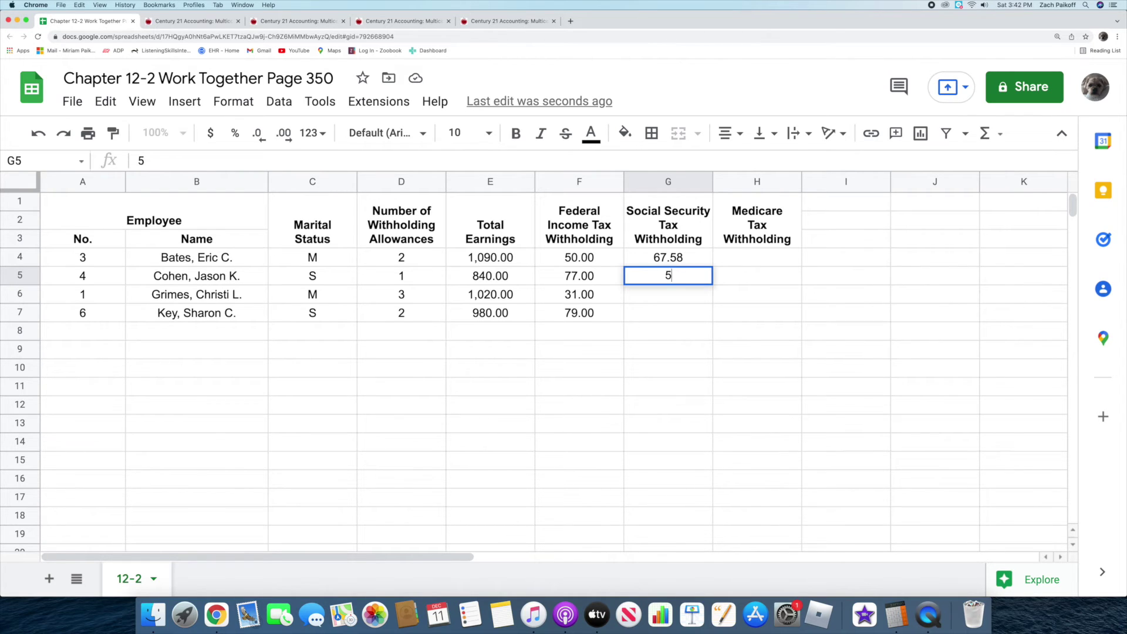
type("2.08")
key("Return")
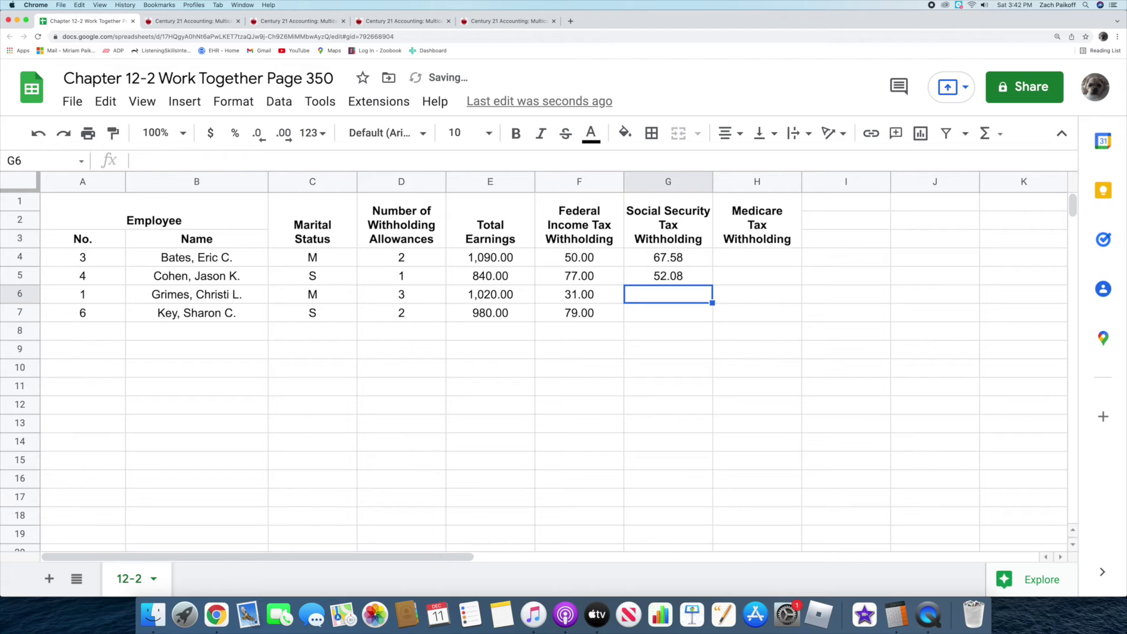
Step: Switch to Calculator, clear the previous result and calculate 6.2% of 1020 for employee 1's Social Security tax
left_click(896, 614)
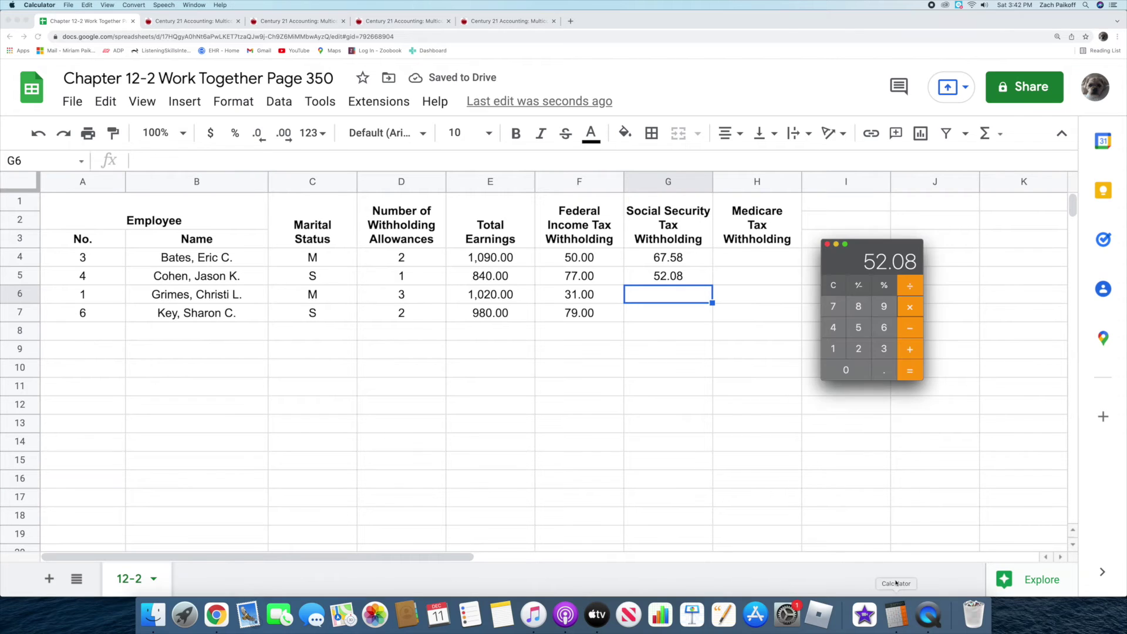
left_click(835, 286)
key("1")
key("0")
key("2")
key("0")
key("asterisk")
key("6")
key("period")
key("2")
left_click(876, 289)
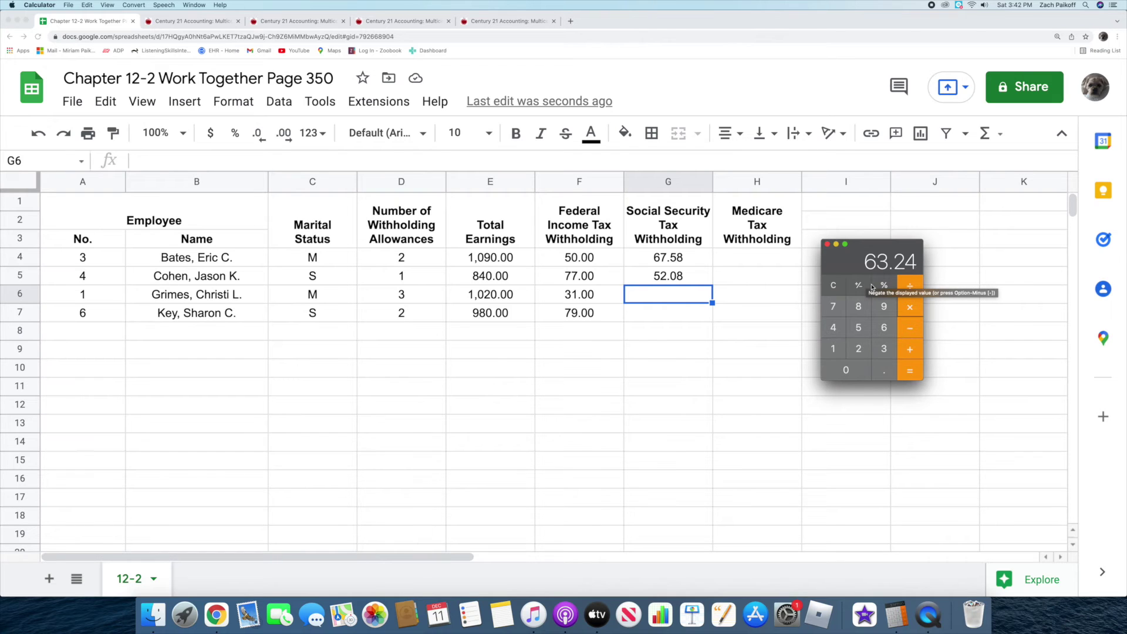
Step: Enter 63.24 as employee 1's Social Security tax withholding in G6 of the spreadsheet
left_click(681, 293)
double_click(681, 291)
type("63.24")
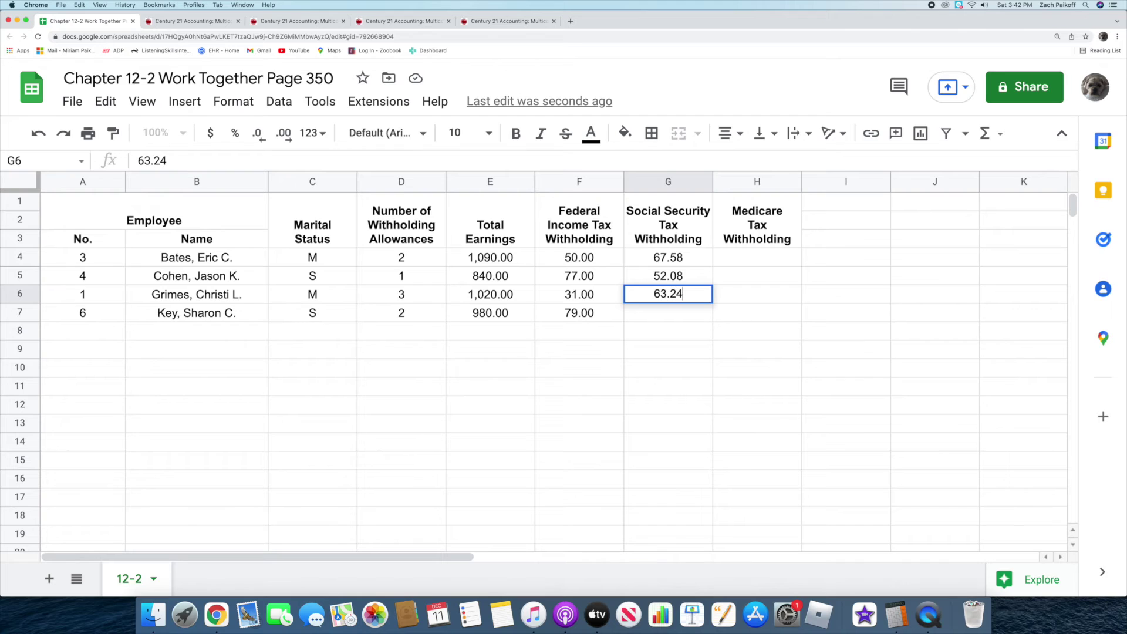
key("Return")
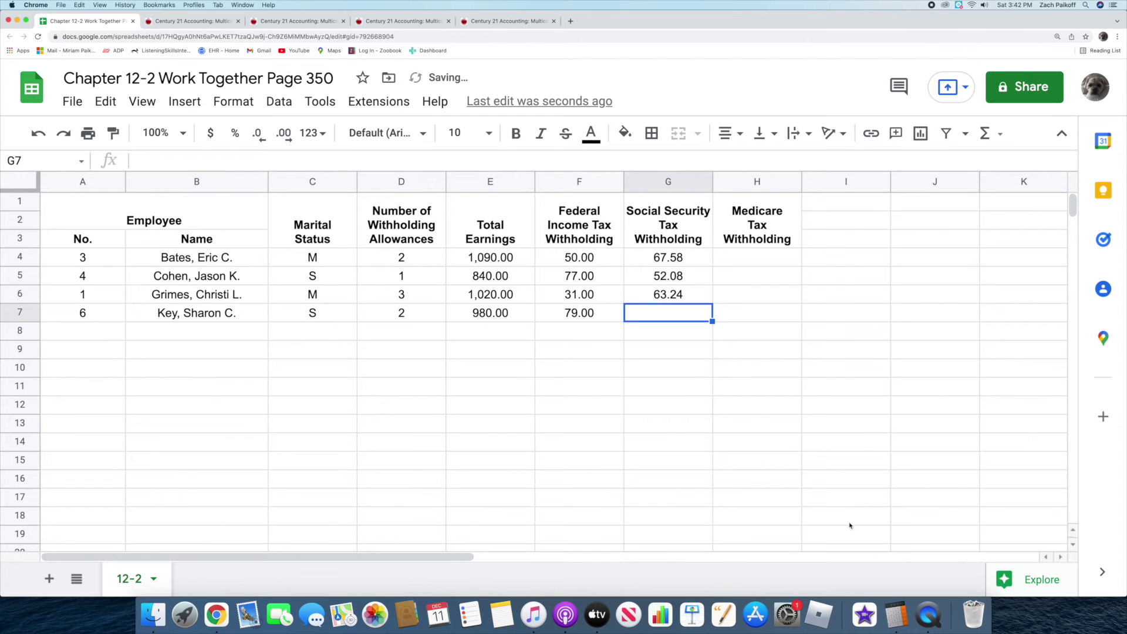
Step: Calculate 6.2% of 980 in Calculator and enter 60.76 as employee 6's Social Security tax in G7
left_click(897, 615)
left_click(833, 285)
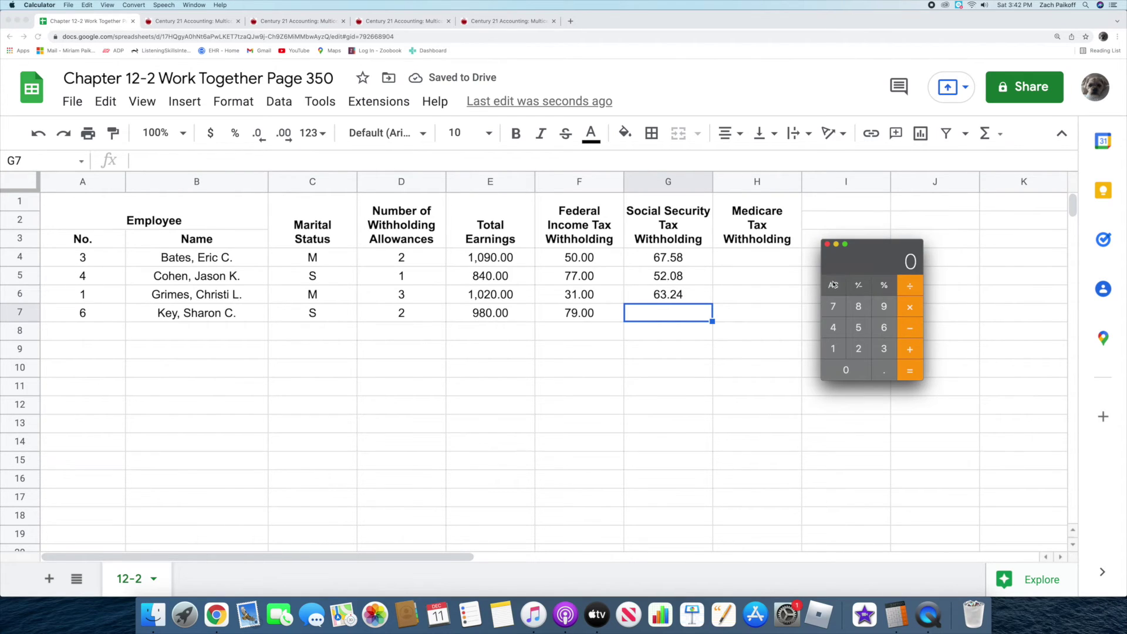
type("980*6.2")
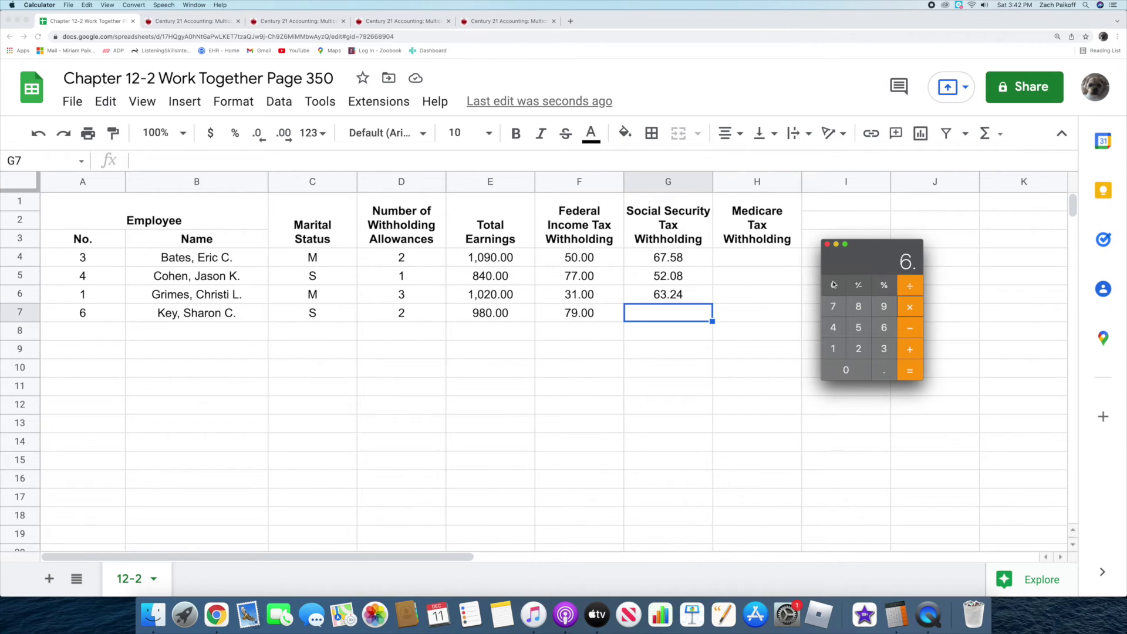
left_click(883, 288)
left_click(676, 317)
double_click(676, 317)
type("60.76")
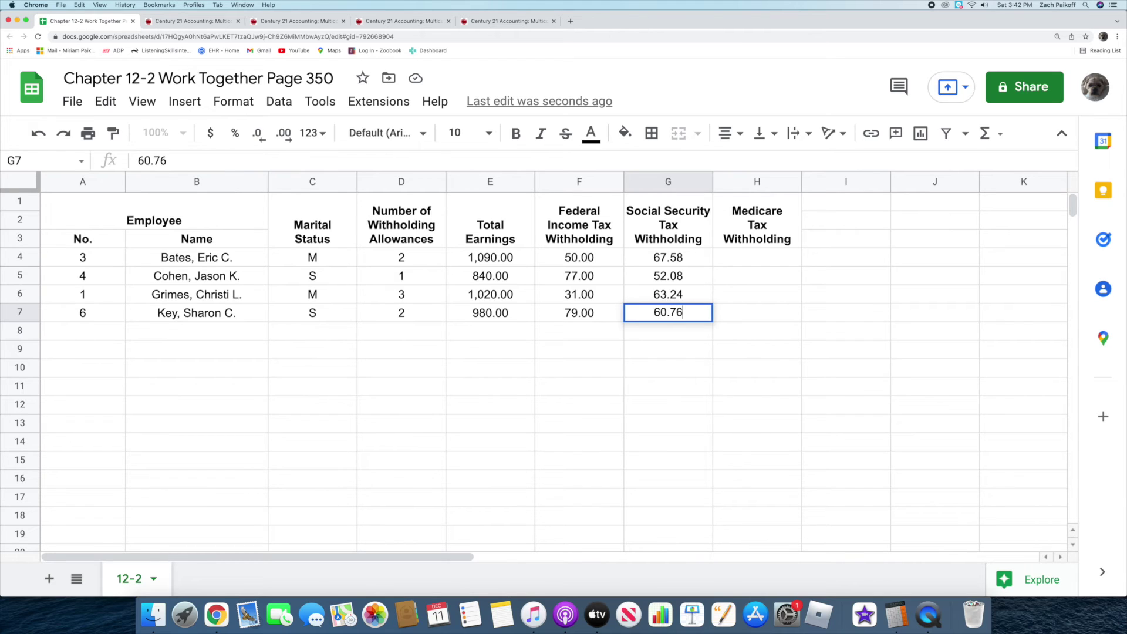
key("Return")
Step: Calculate 1.45% of 1090 in Calculator and enter the rounded 15.81 as employee 3's Medicare tax in H4
left_click(758, 264)
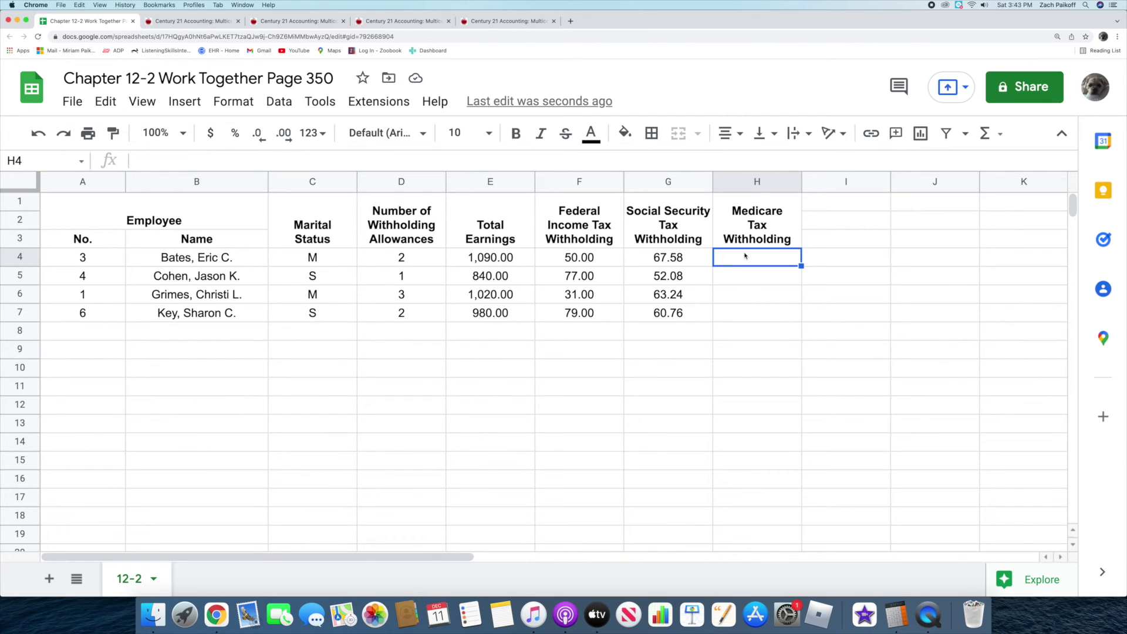
left_click(896, 615)
left_click(834, 286)
type("1090")
key("asterisk")
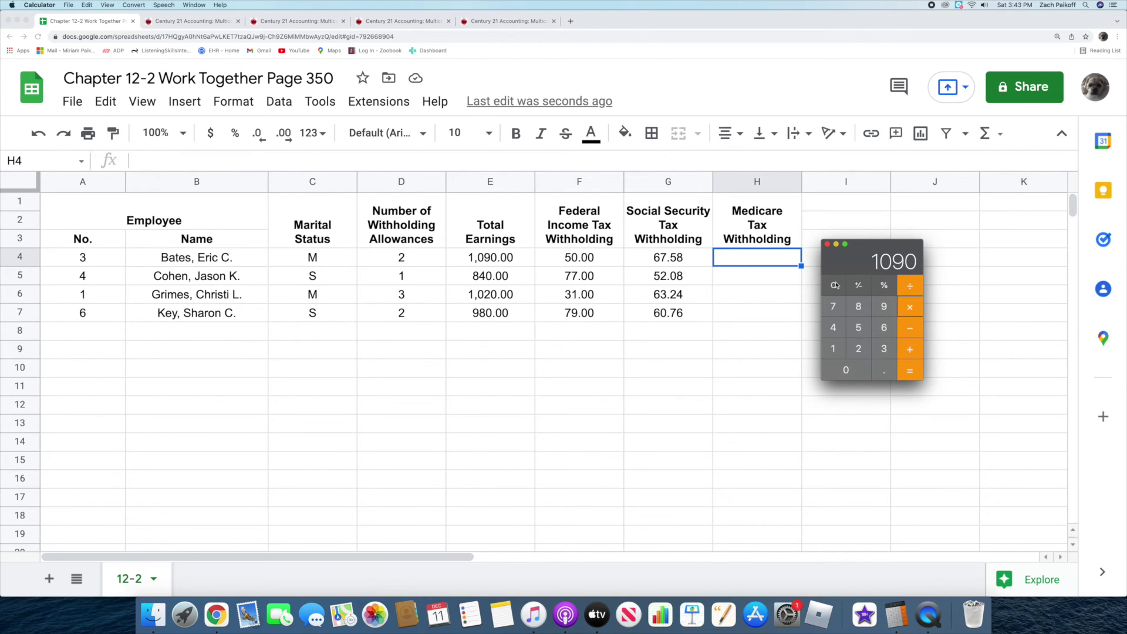
type("1.45")
left_click(882, 286)
double_click(766, 256)
type("15.81")
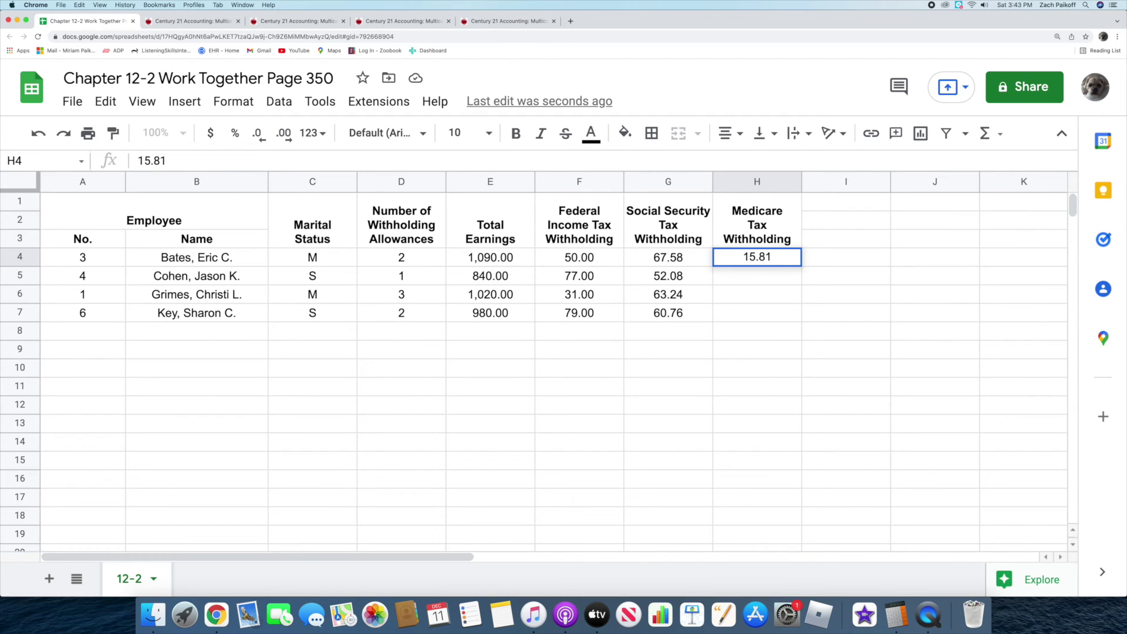
key("Return")
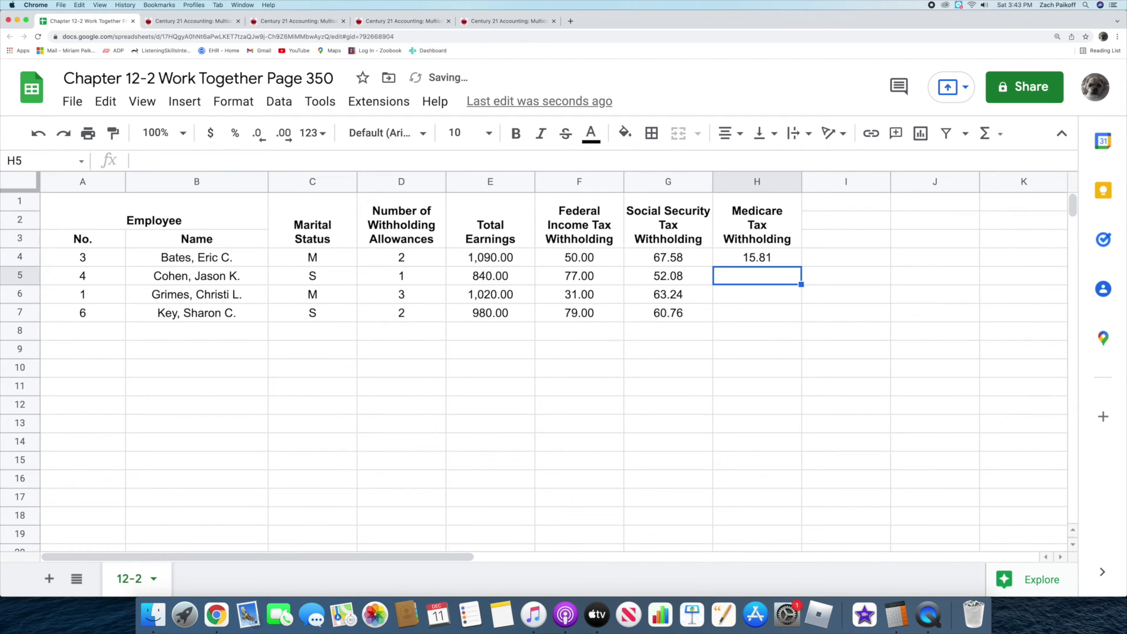
Step: Calculate 1.45% of 840 in Calculator and enter 12.18 as employee 4's Medicare tax in H5 of the spreadsheet
left_click(897, 615)
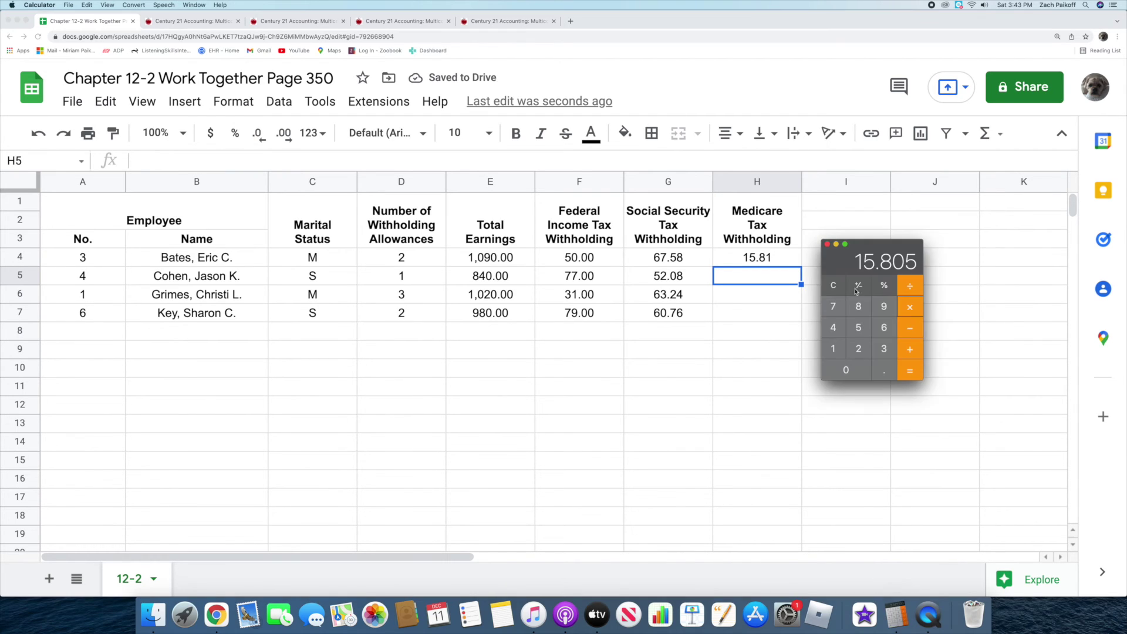
left_click(834, 287)
type("840")
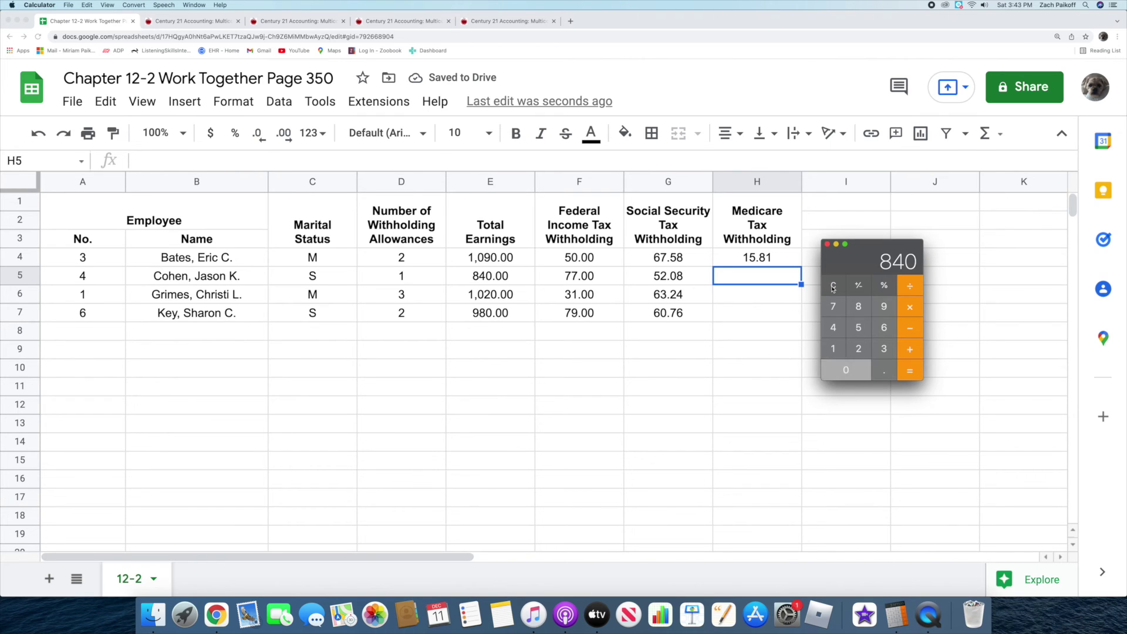
type("*1.45")
left_click(877, 287)
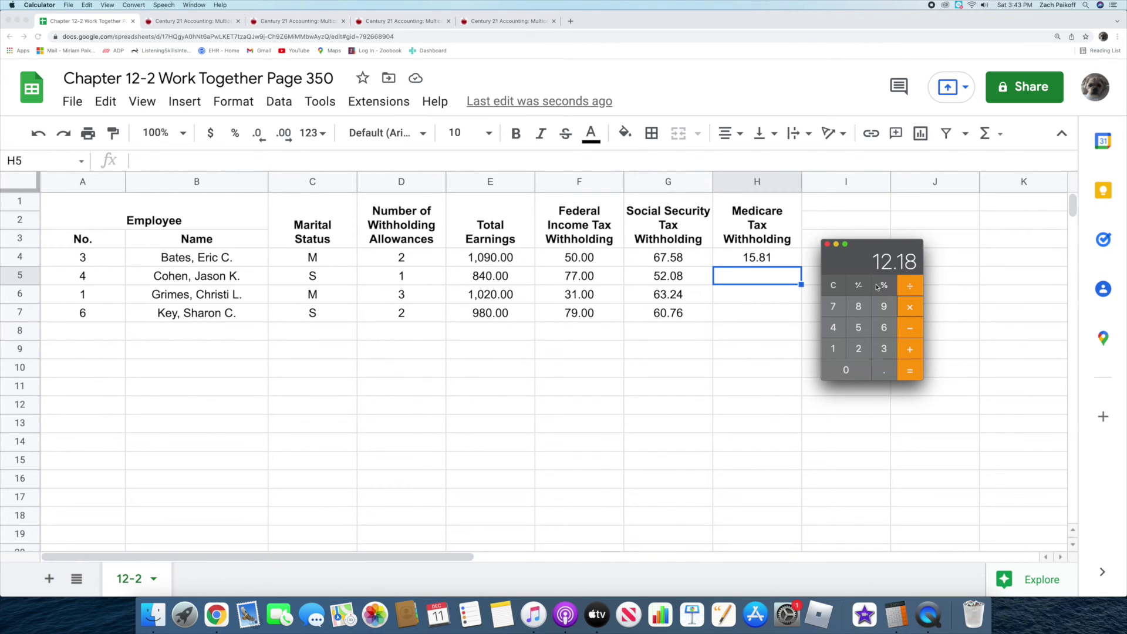
double_click(770, 277)
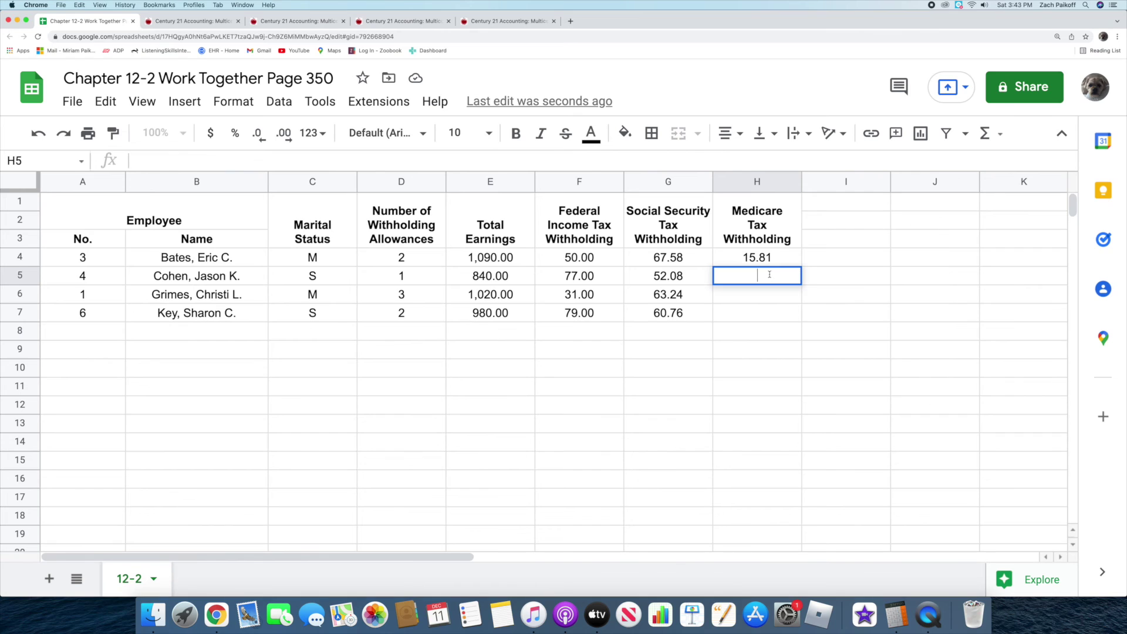
type("12.18")
key("Return")
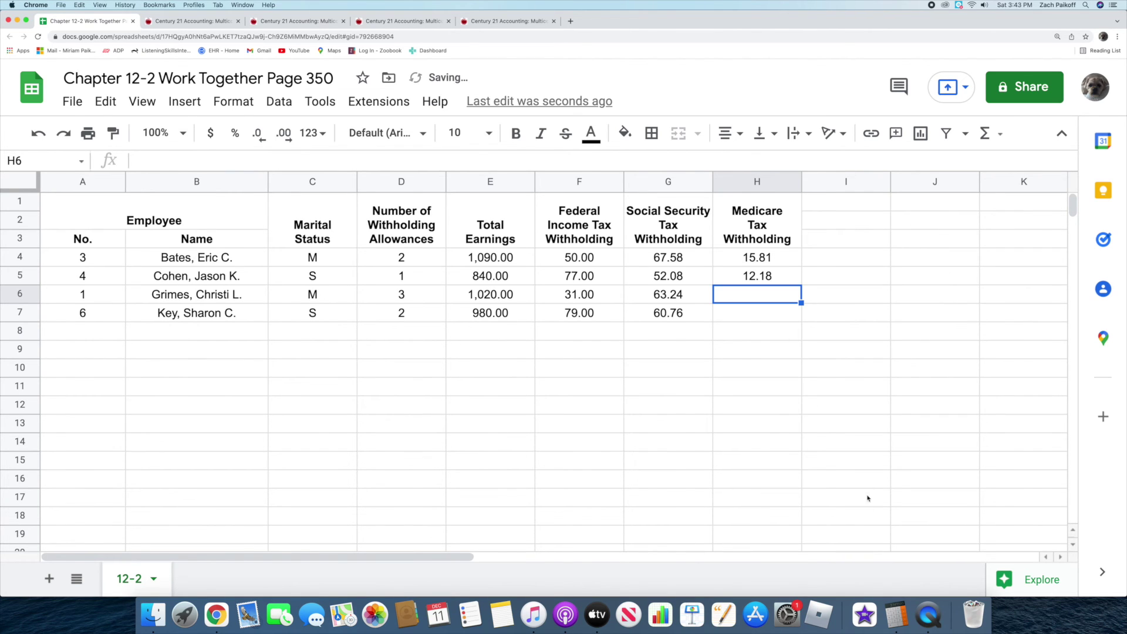
Step: Calculate 1.45% of 1020 in Calculator and enter 14.79 as employee 1's Medicare tax in H6 of the spreadsheet
left_click(897, 614)
left_click(834, 287)
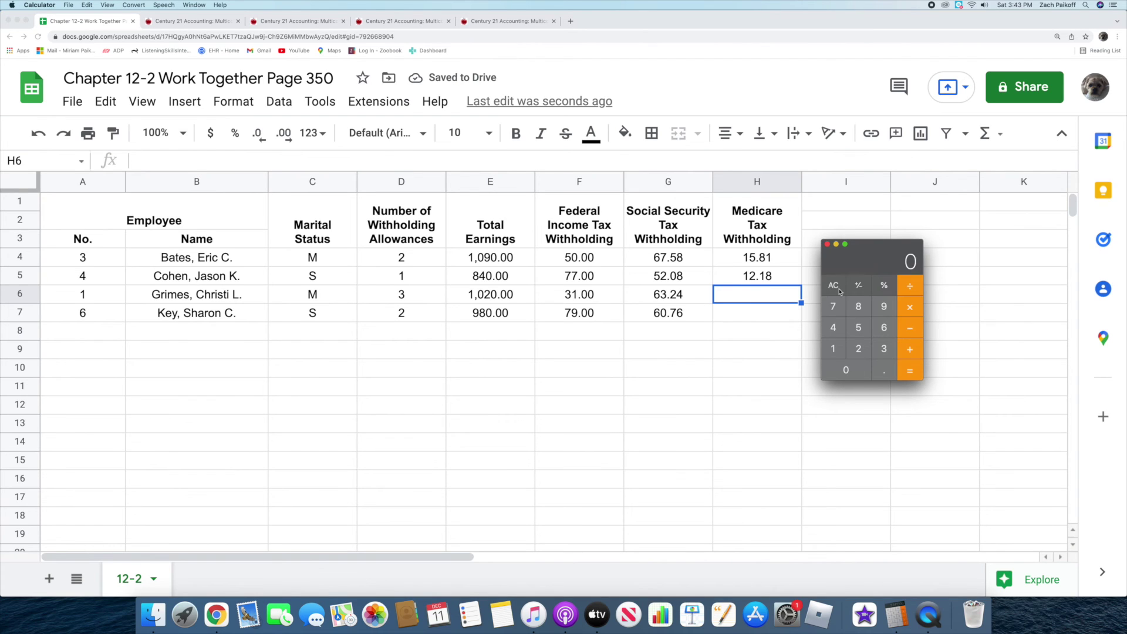
type("1020")
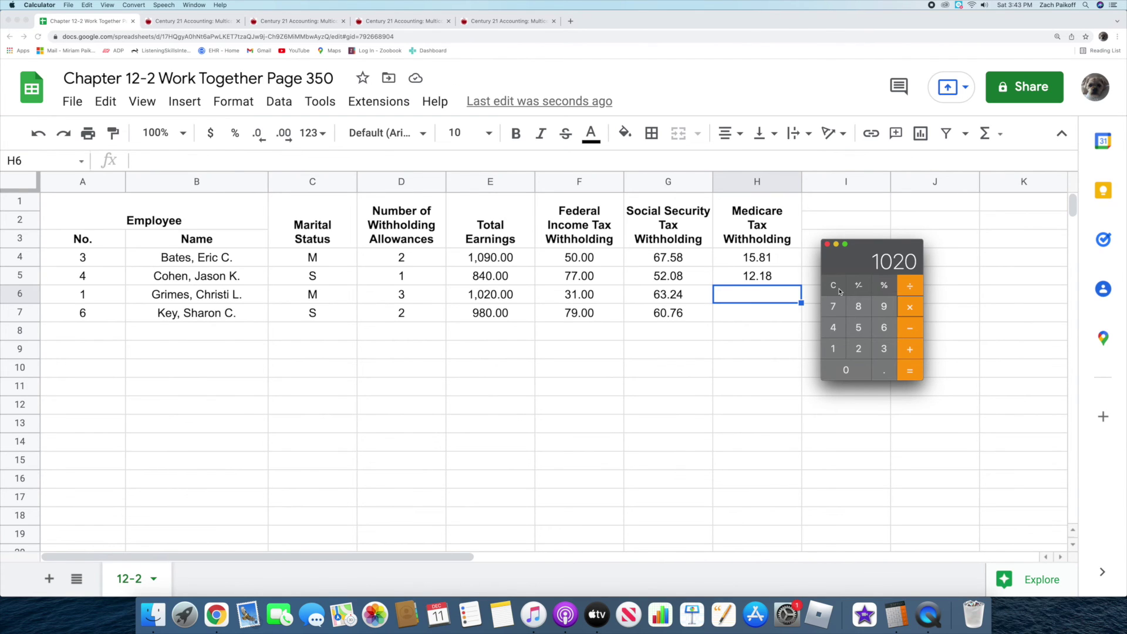
type("*1.45")
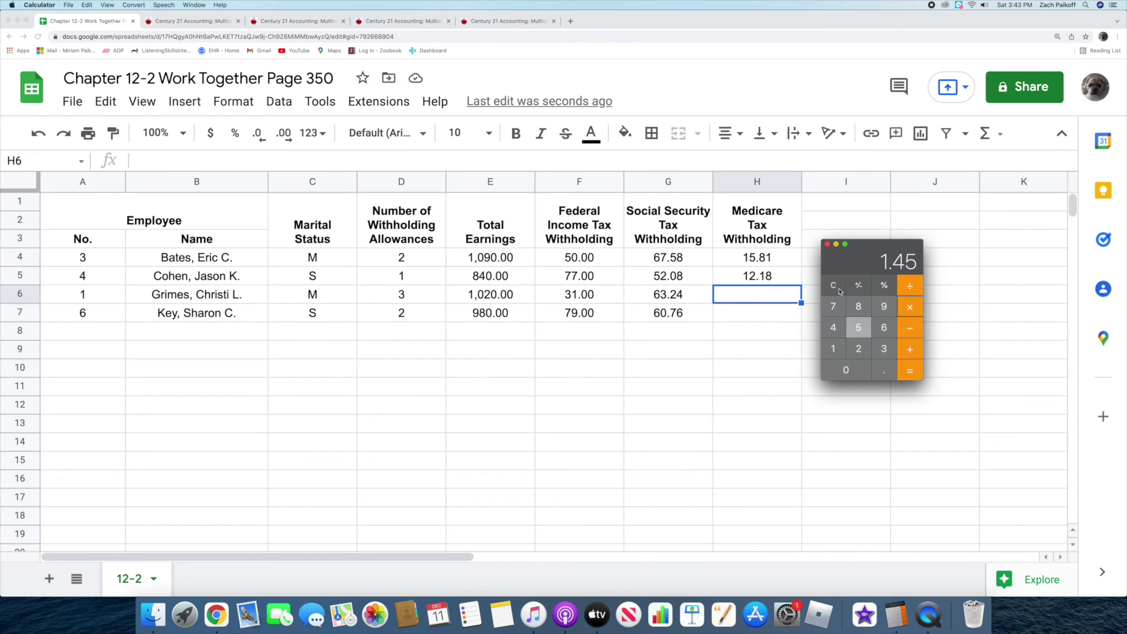
left_click(879, 287)
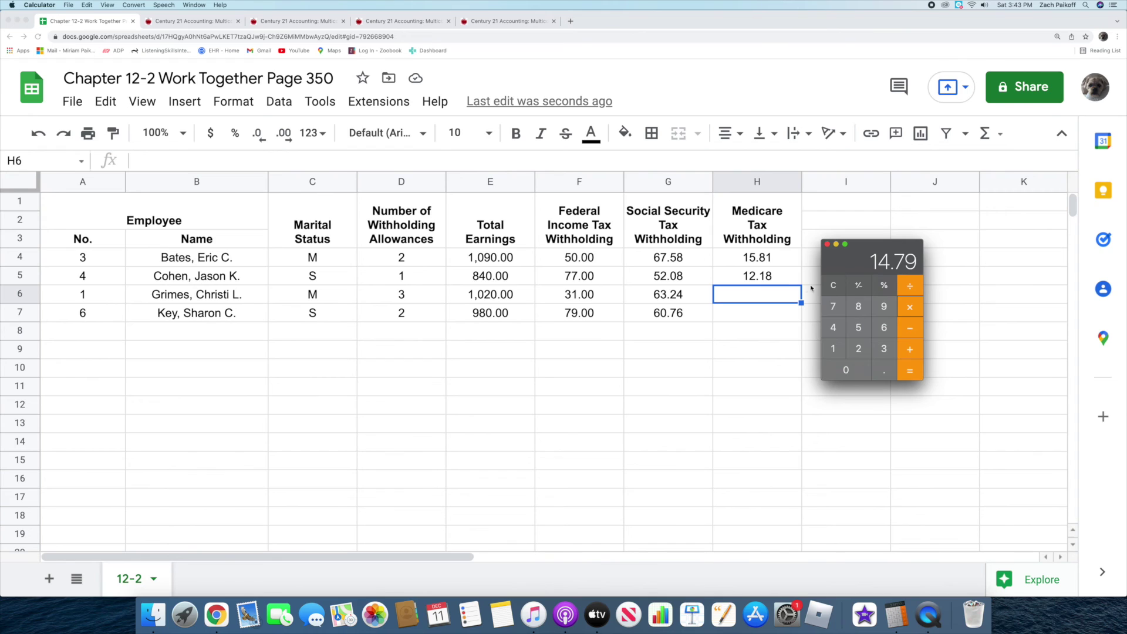
left_click(769, 290)
double_click(769, 290)
type("14.79")
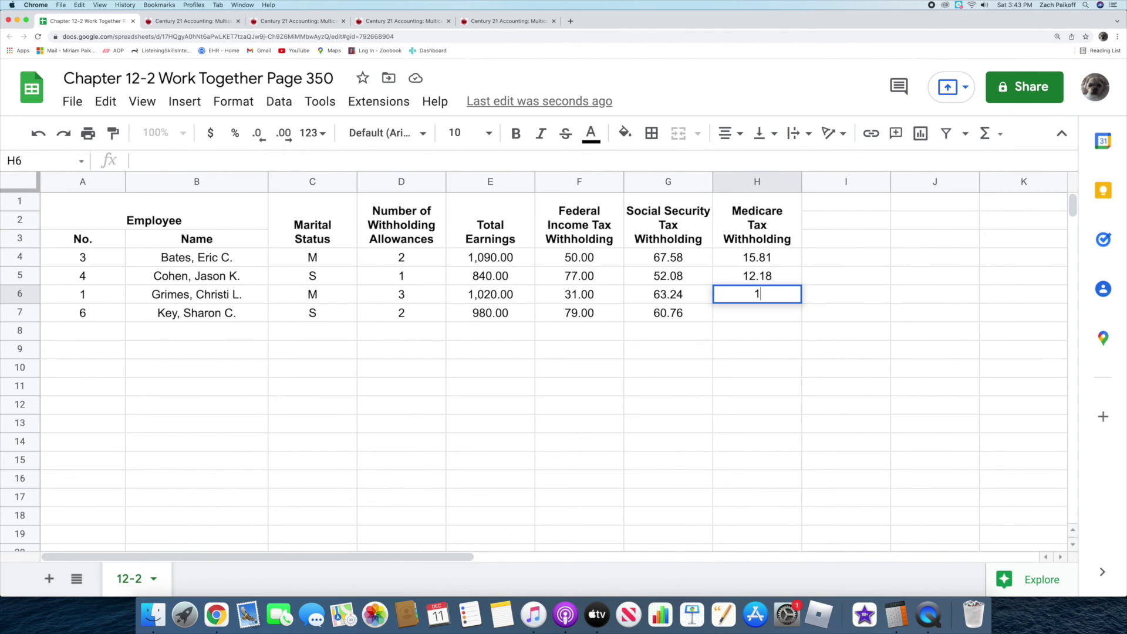
key("Return")
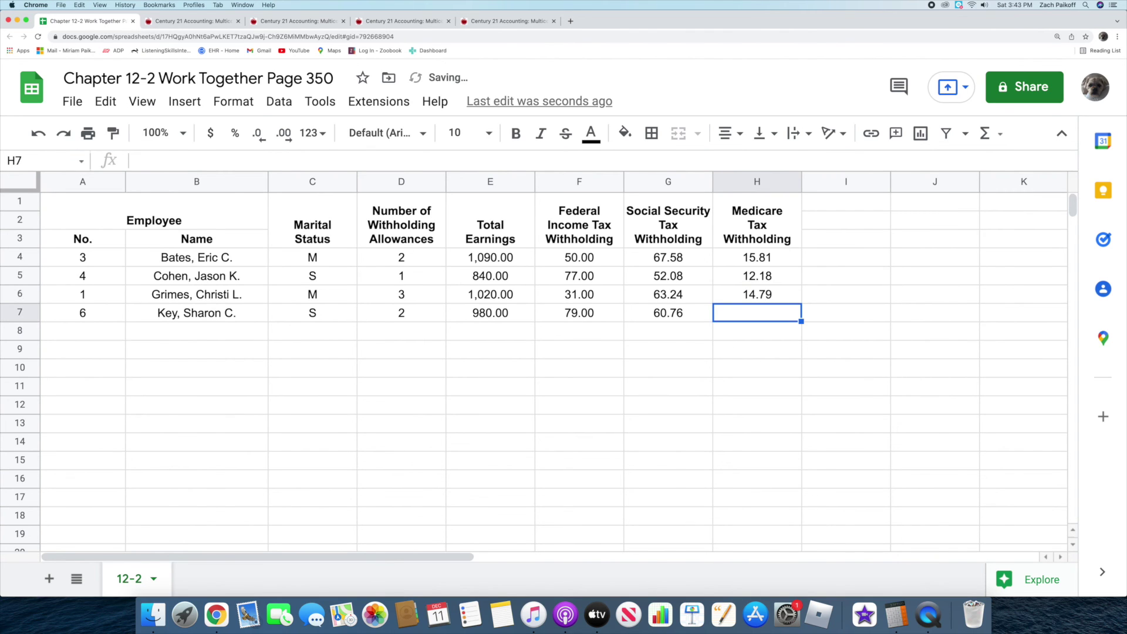
Step: Calculate 1.45% of 980 in Calculator and enter 14.21 as employee 6's Medicare tax in H7 of the spreadsheet
left_click(900, 608)
left_click(835, 285)
type("980")
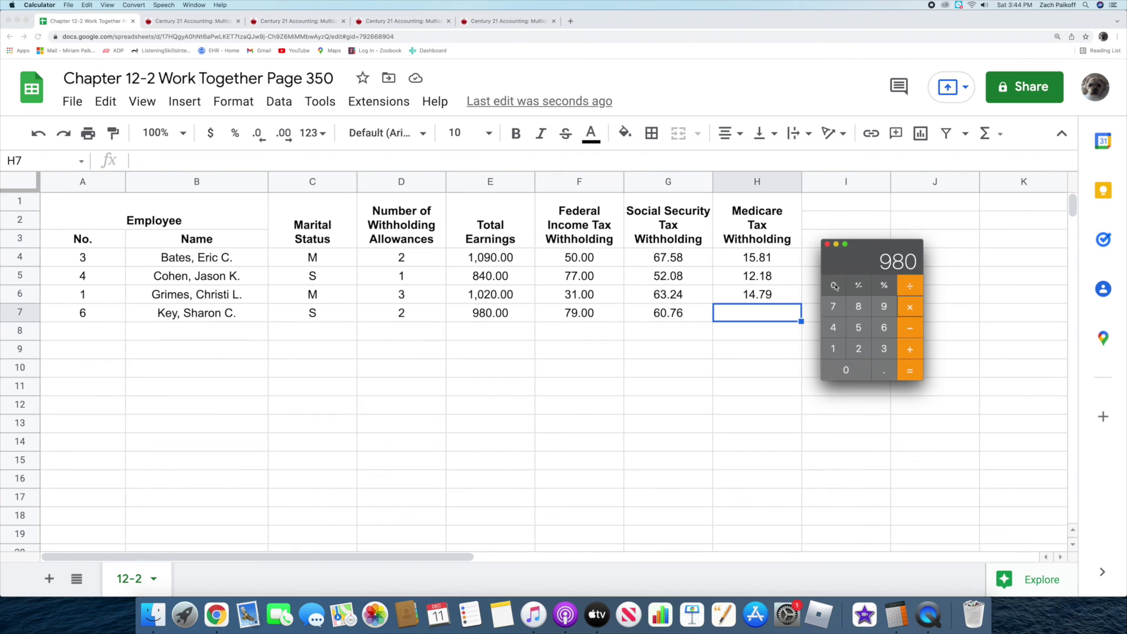
type("*1.45")
left_click(880, 285)
left_click(778, 315)
type("14.21")
key("Return")
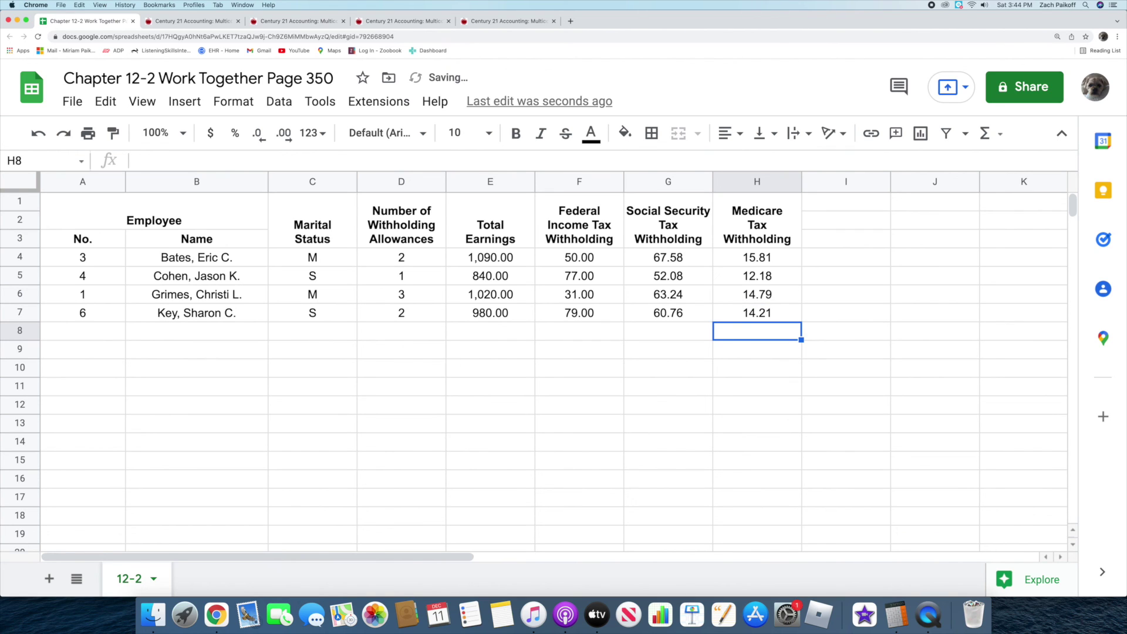